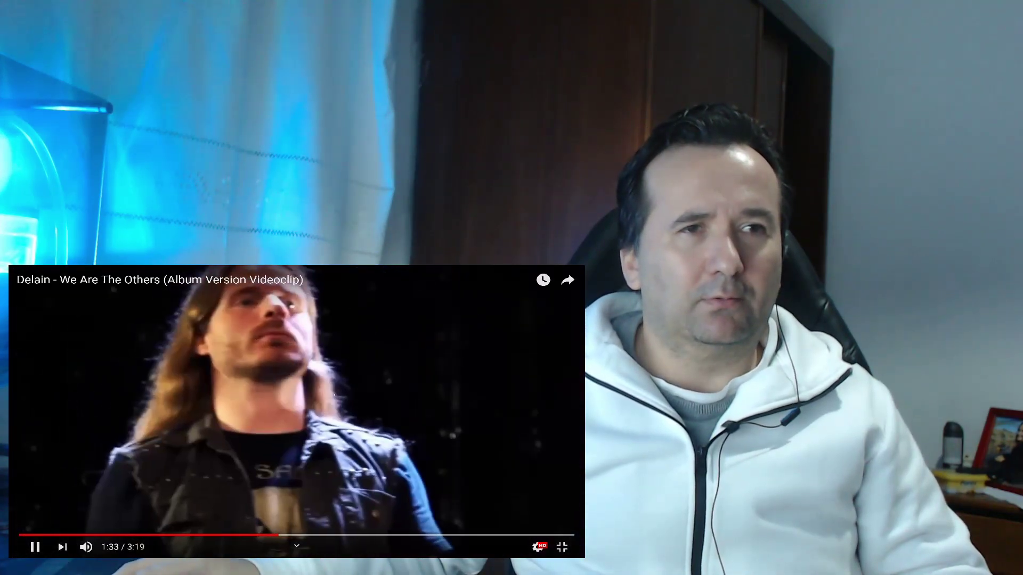
key(space)
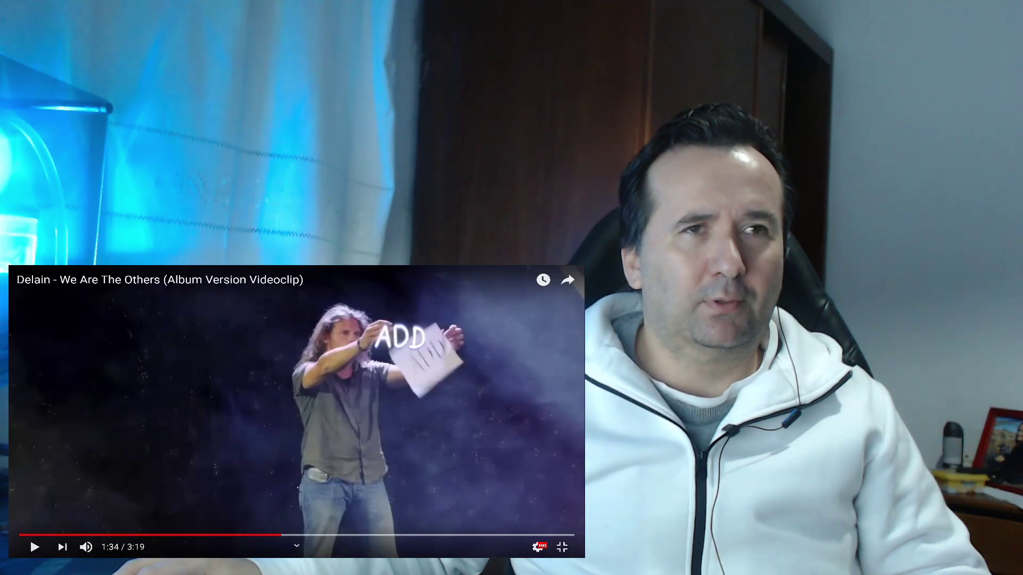